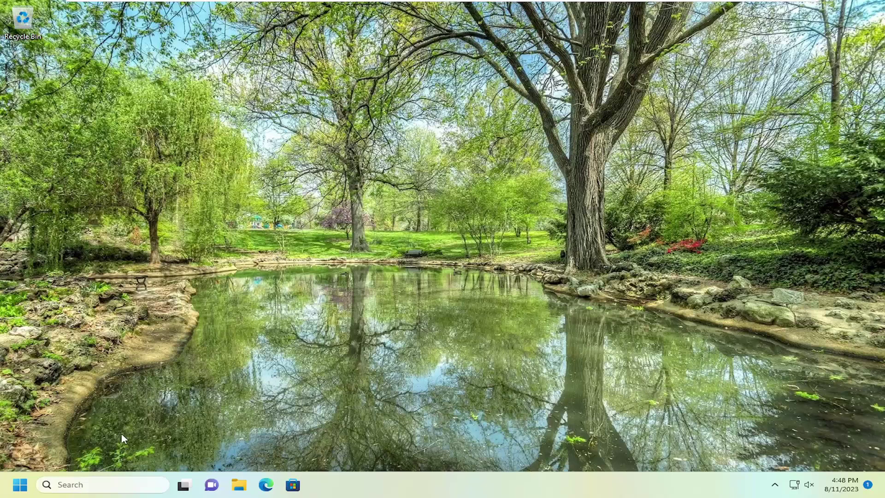
- Search for 'services' and launch the Services app
left_click(75, 484)
type("services")
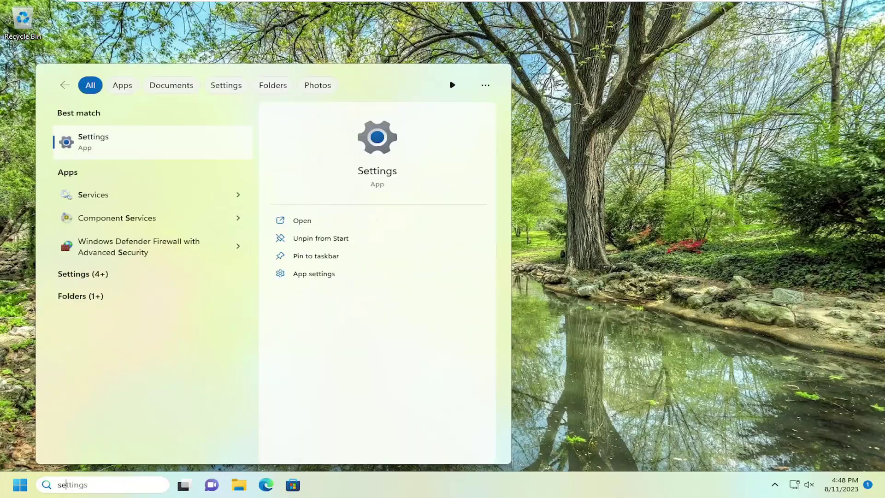
type("ces")
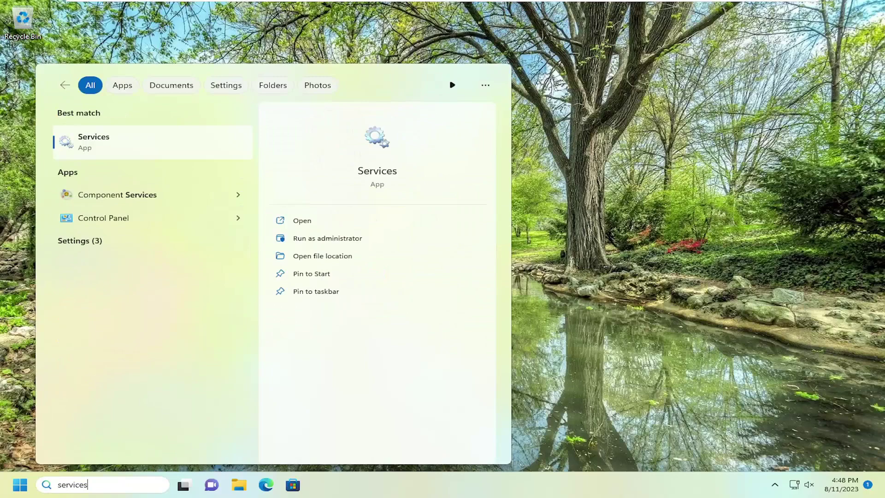
left_click(91, 148)
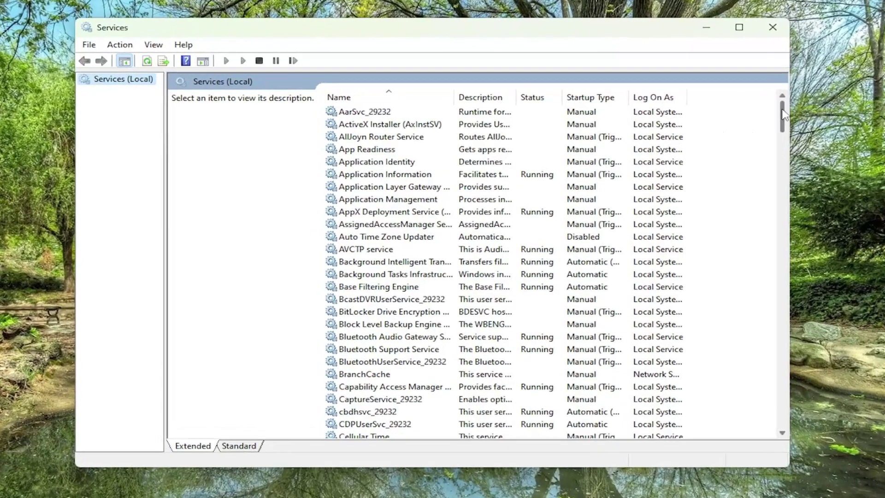
- Widen the Name column and select Microsoft Defender Antivirus Service in the list
left_click_drag(782, 126, 795, 226)
left_click(381, 248)
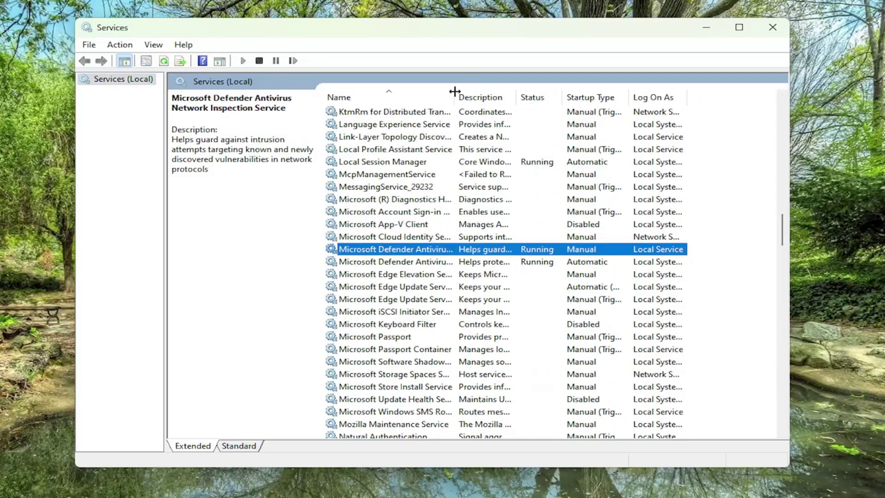
left_click_drag(454, 92, 544, 95)
left_click(376, 262)
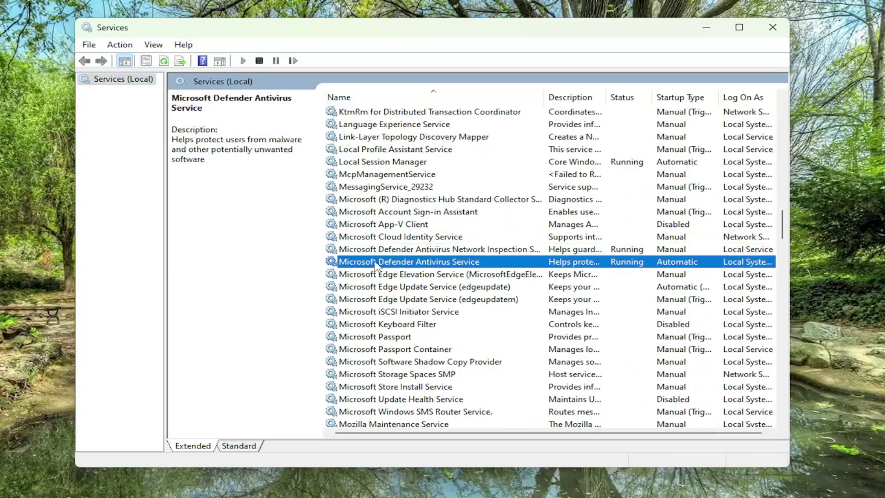
double_click(376, 264)
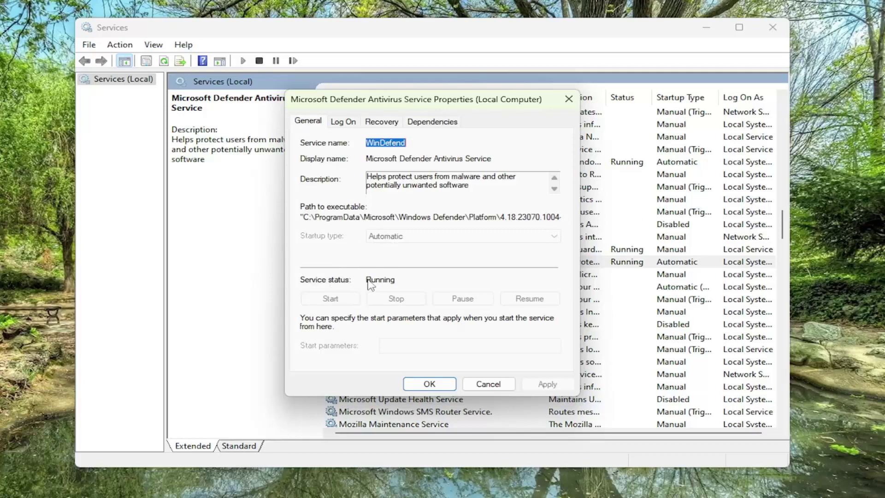
left_click(420, 384)
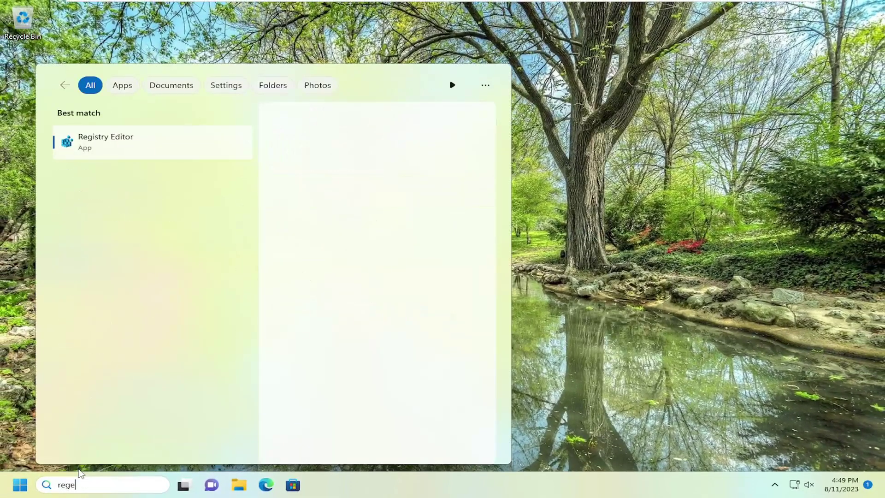
- Run Registry Editor as administrator and approve the UAC prompt
right_click(99, 140)
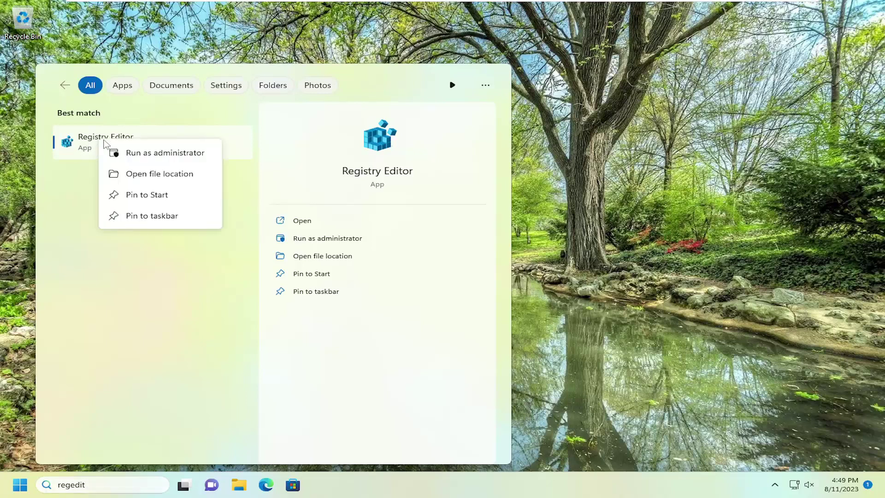
left_click(157, 155)
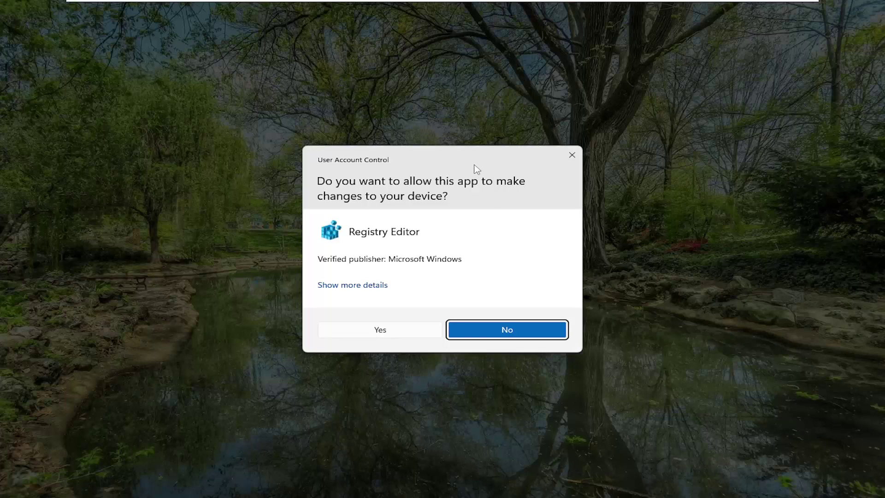
left_click(382, 329)
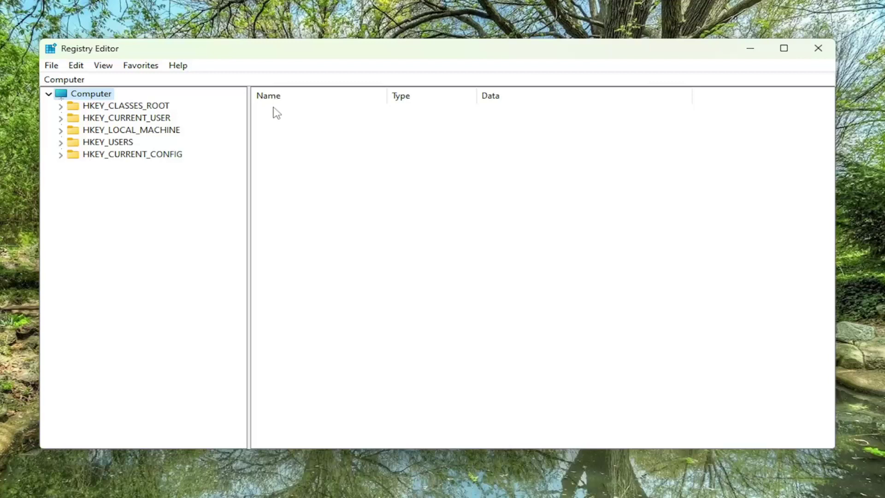
left_click(51, 65)
left_click(61, 95)
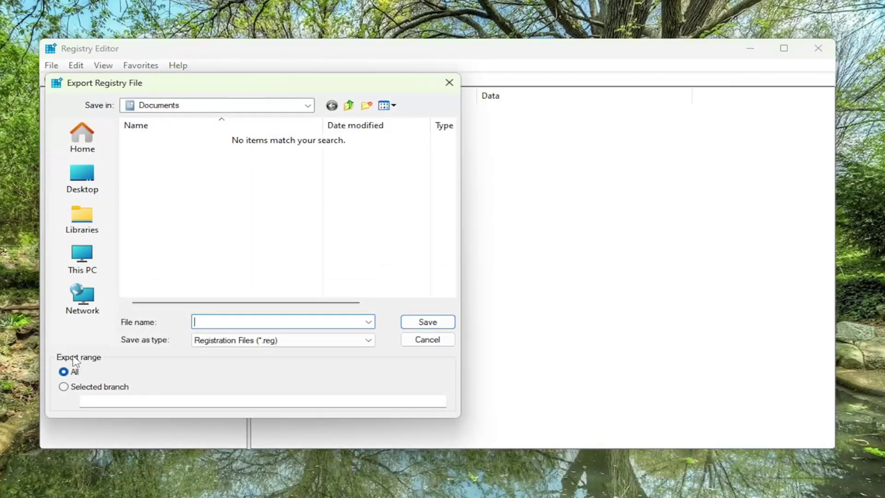
left_click(90, 184)
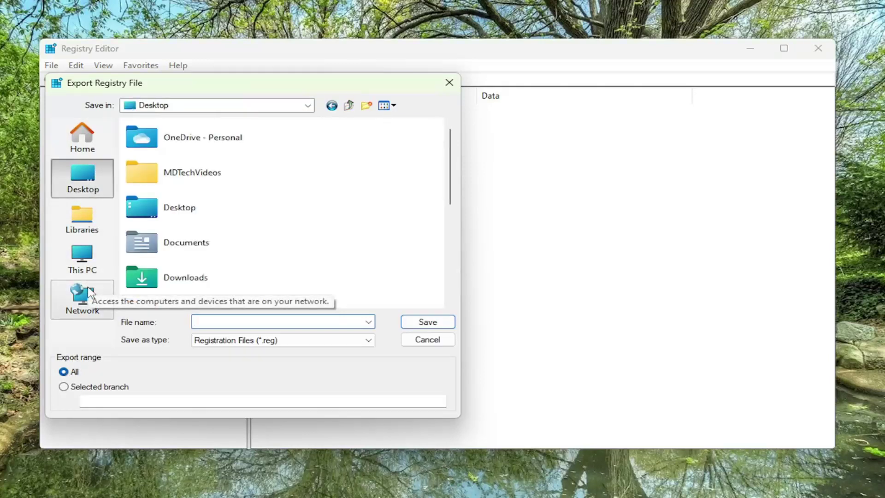
left_click(419, 341)
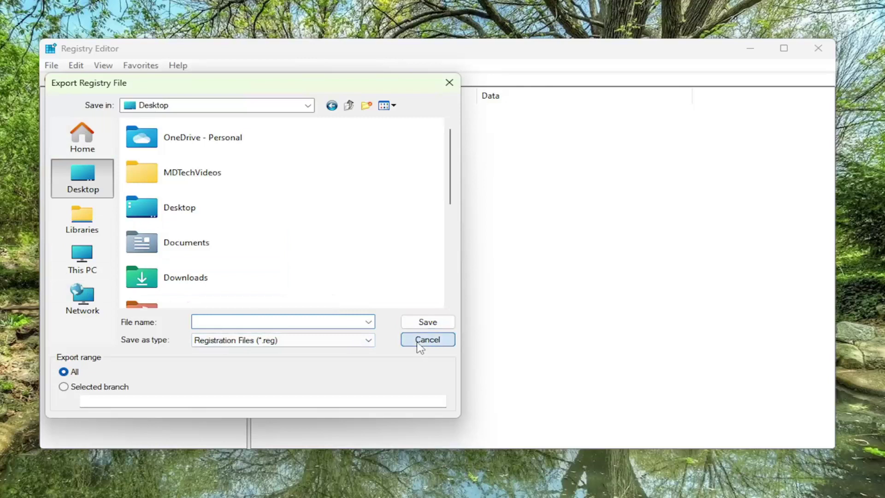
left_click(52, 65)
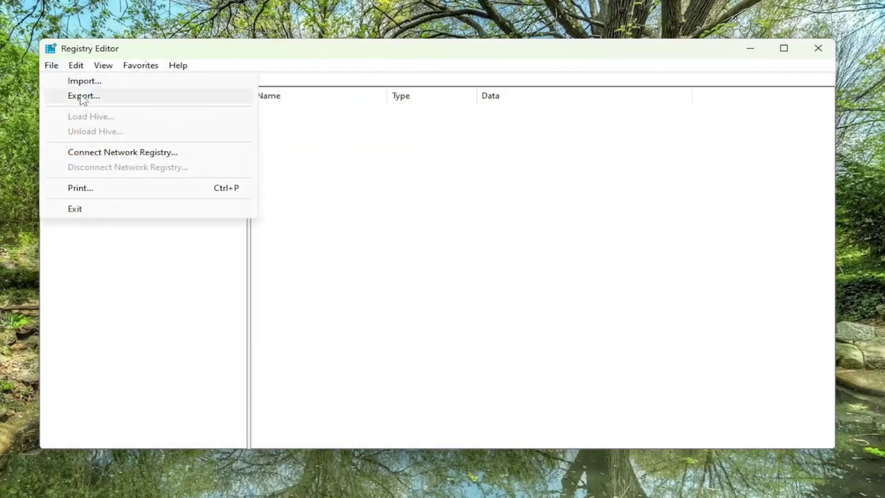
left_click(84, 81)
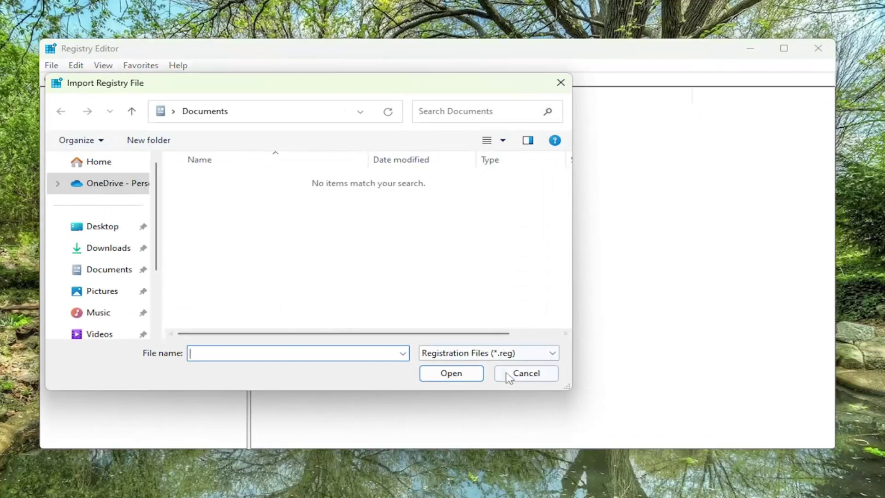
left_click(516, 377)
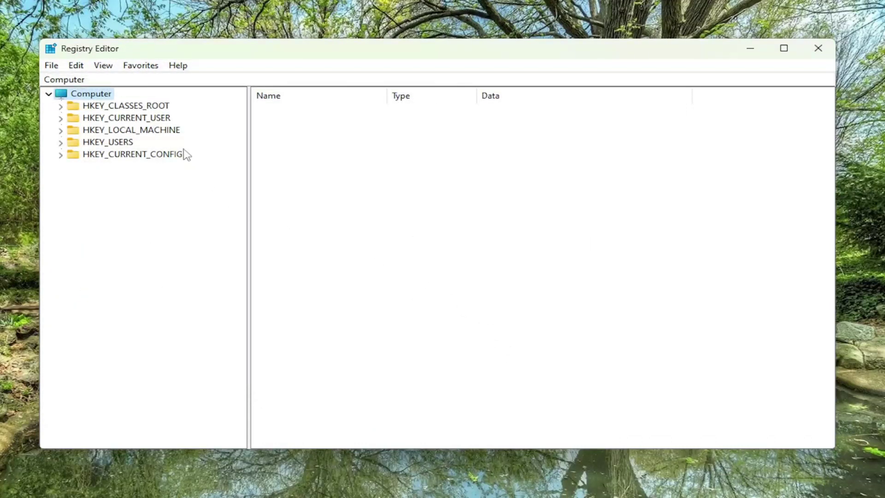
- Expand HKEY_LOCAL_MACHINE > SOFTWARE > Policies > Microsoft and select the Windows Defender key
double_click(168, 131)
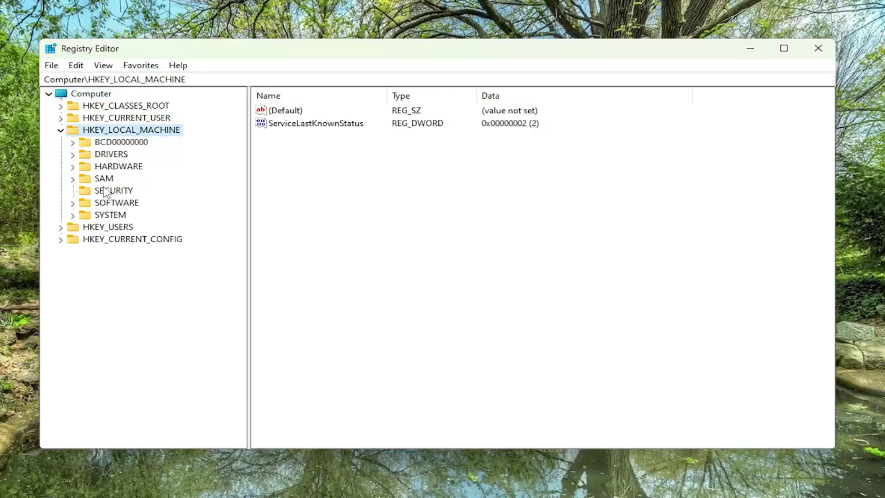
double_click(105, 205)
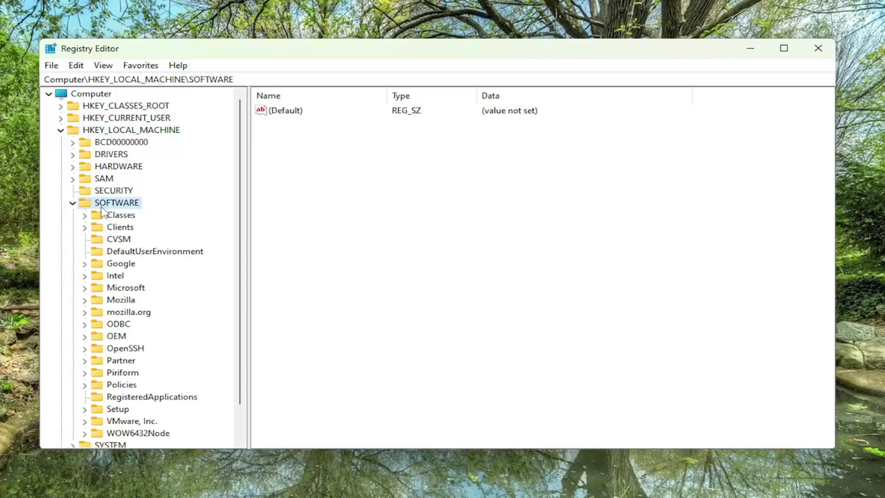
double_click(119, 386)
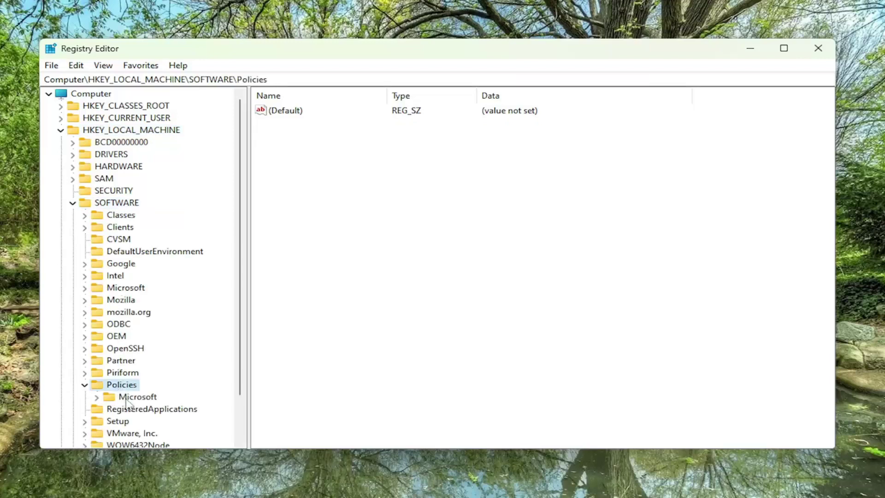
left_click(130, 400)
double_click(132, 399)
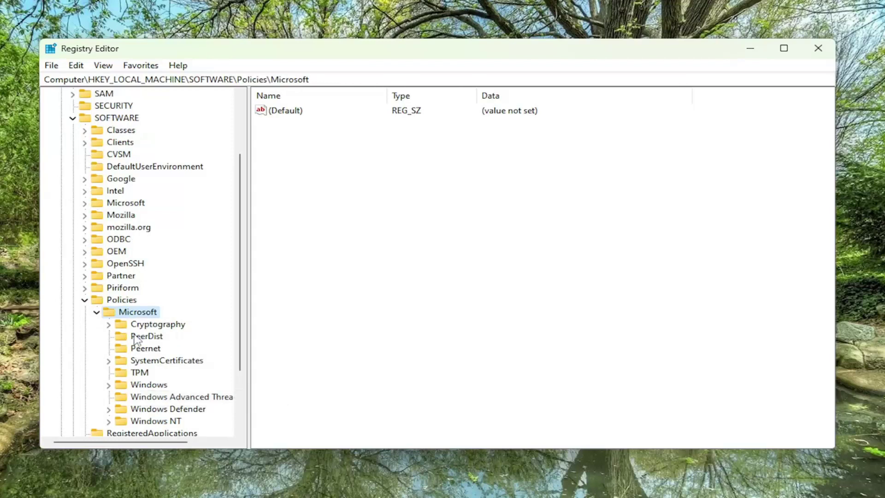
left_click(147, 411)
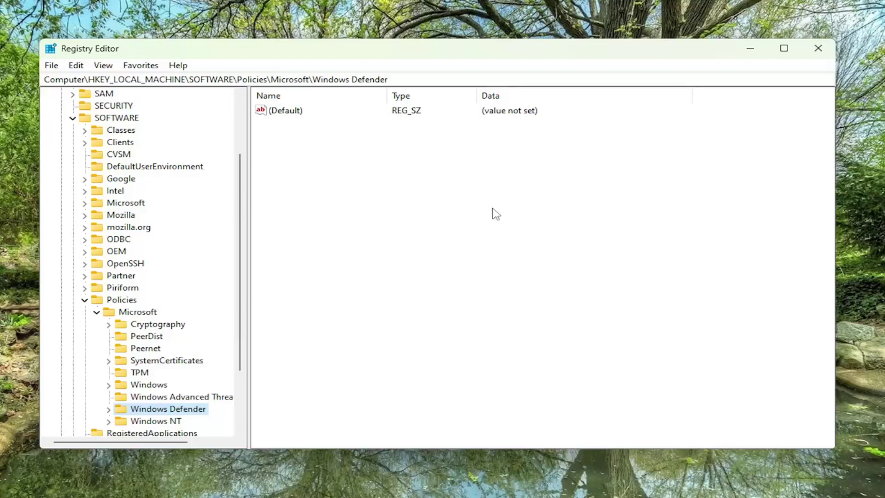
- Create a new DWORD (32-bit) value, New Value #1, in the Windows Defender key
right_click(346, 155)
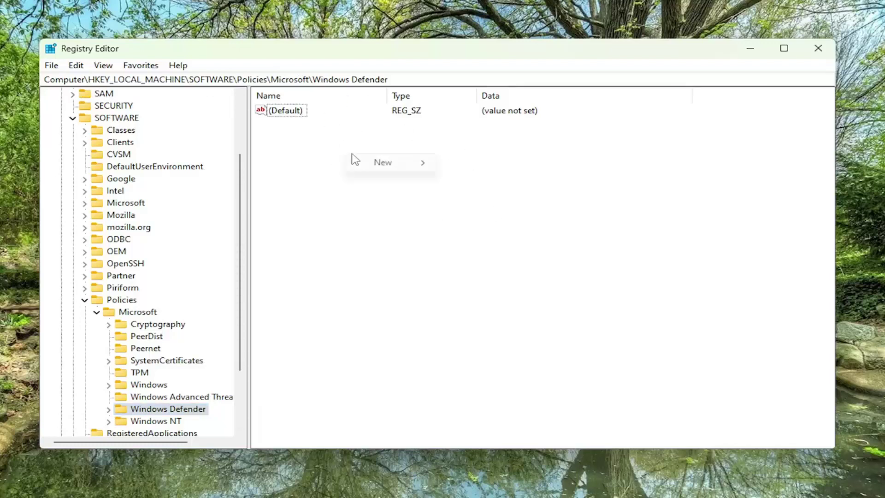
mouse_move(390, 163)
left_click(487, 213)
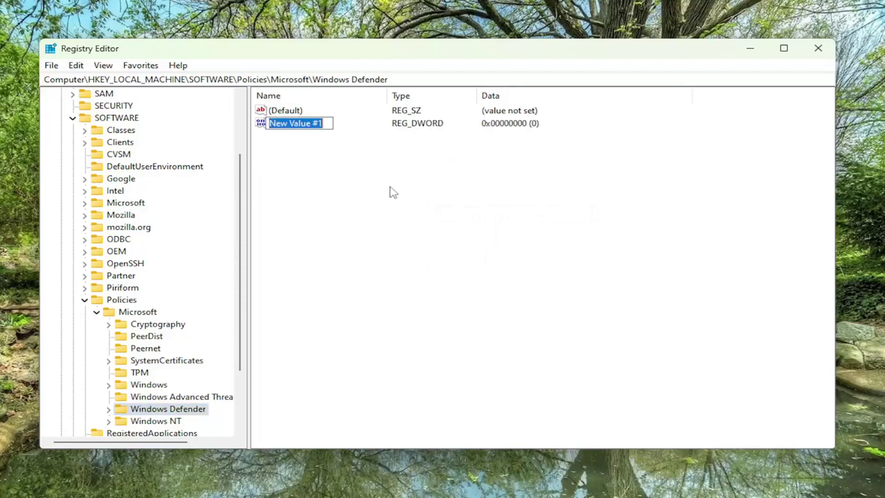
- Set New Value #1's value data to 0, correcting an initial entry of 1
double_click(306, 124)
type("1")
left_click(240, 215)
left_click(374, 184)
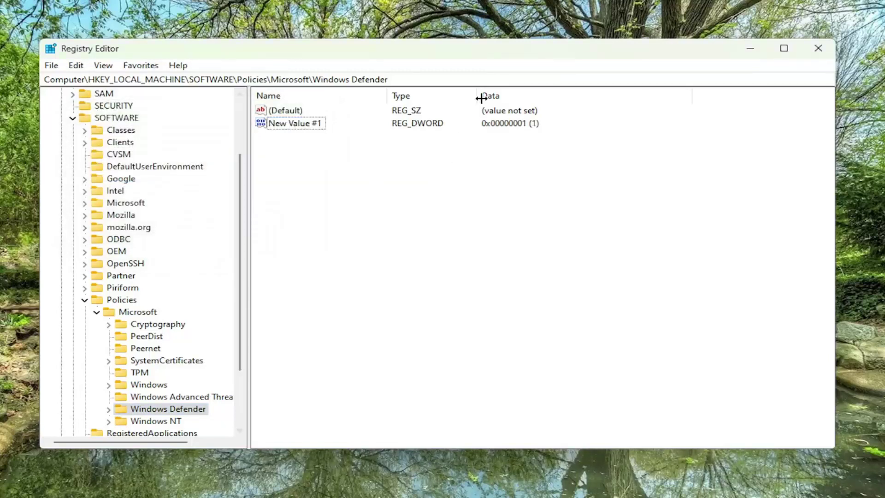
double_click(292, 123)
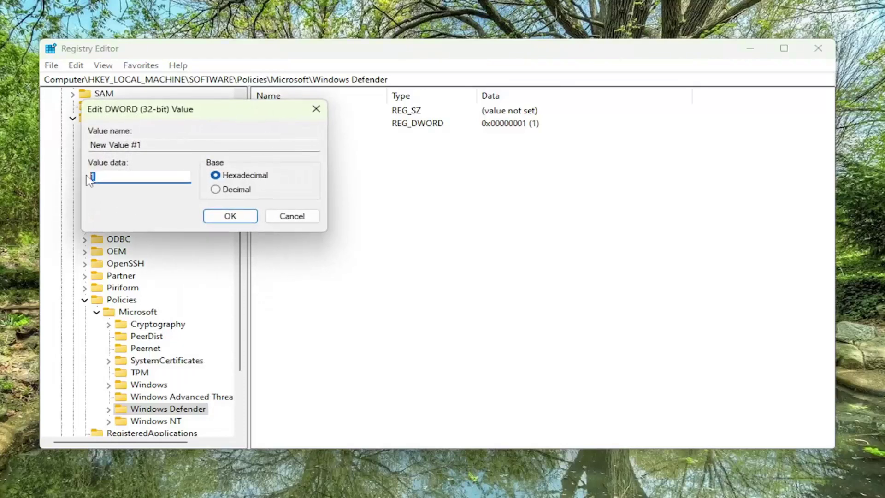
type("0")
left_click(232, 218)
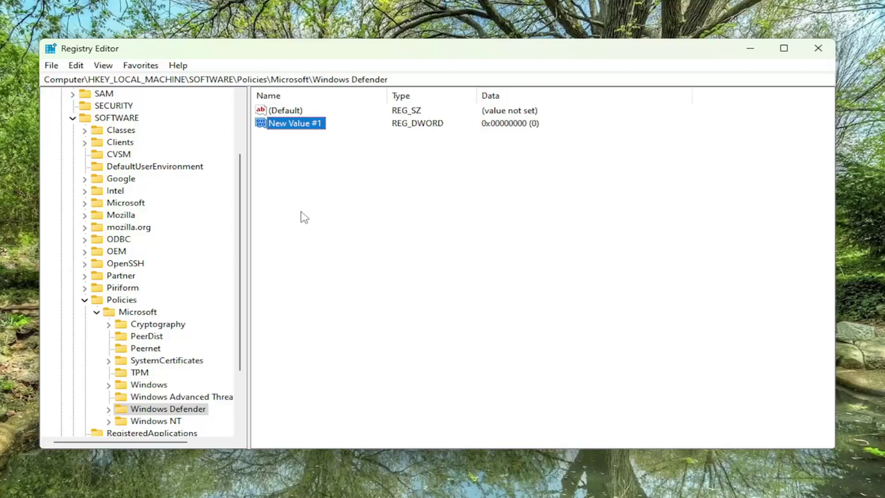
- Collapse the Microsoft, Policies, SOFTWARE and HKEY_LOCAL_MACHINE keys in the tree
left_click(97, 312)
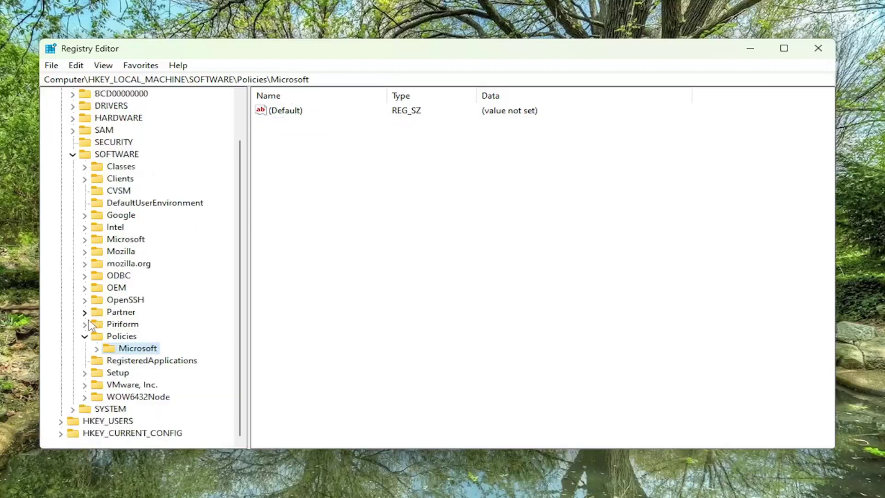
left_click(85, 336)
left_click(73, 166)
left_click(60, 129)
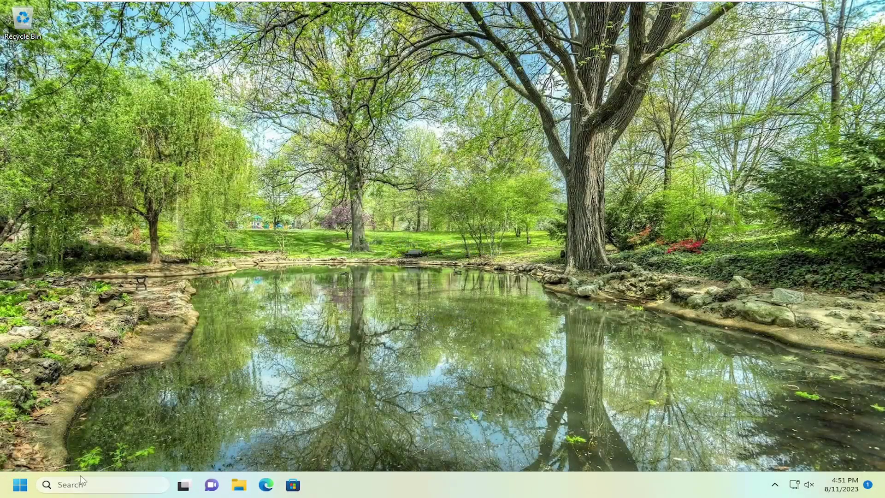
- Search for cmd and run Command Prompt as administrator
left_click(71, 491)
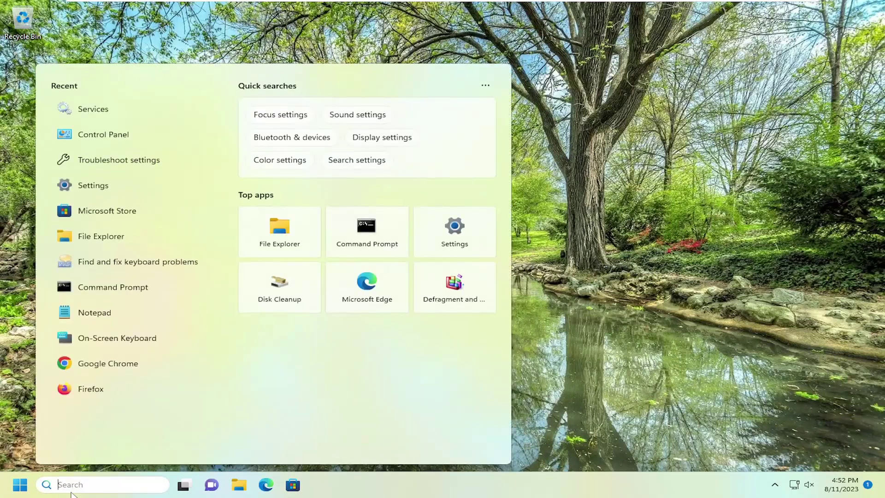
type("cmd")
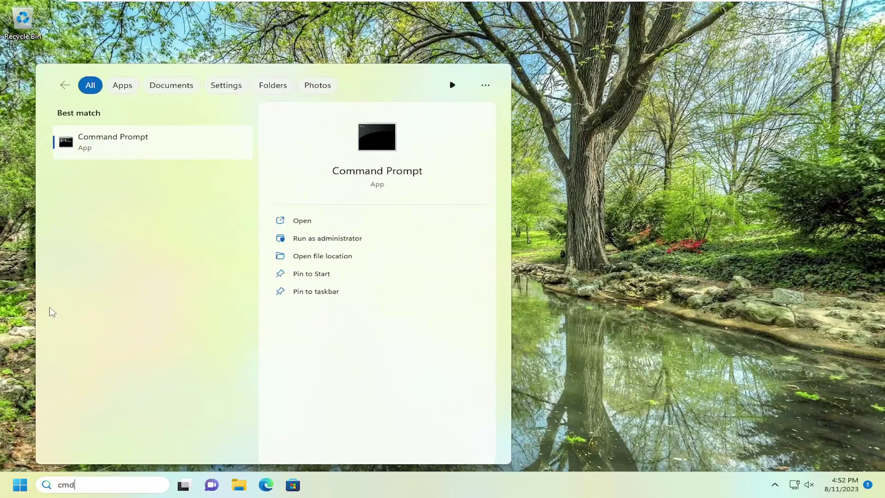
right_click(111, 146)
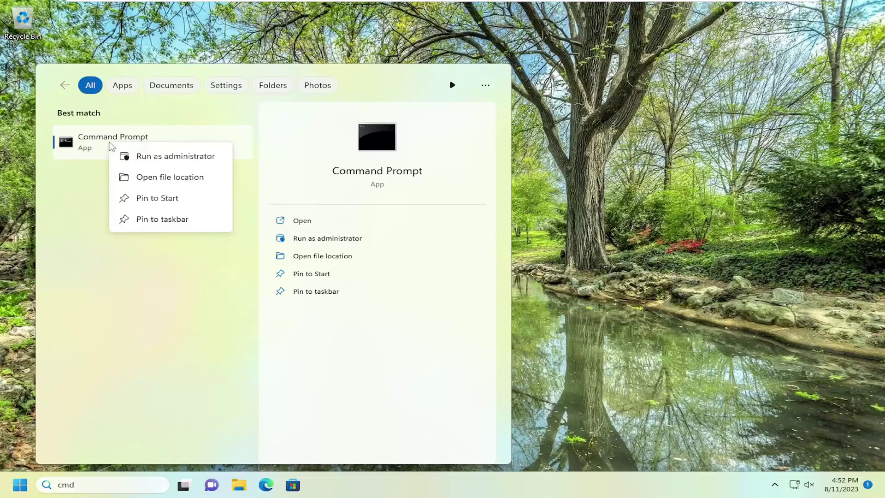
left_click(168, 159)
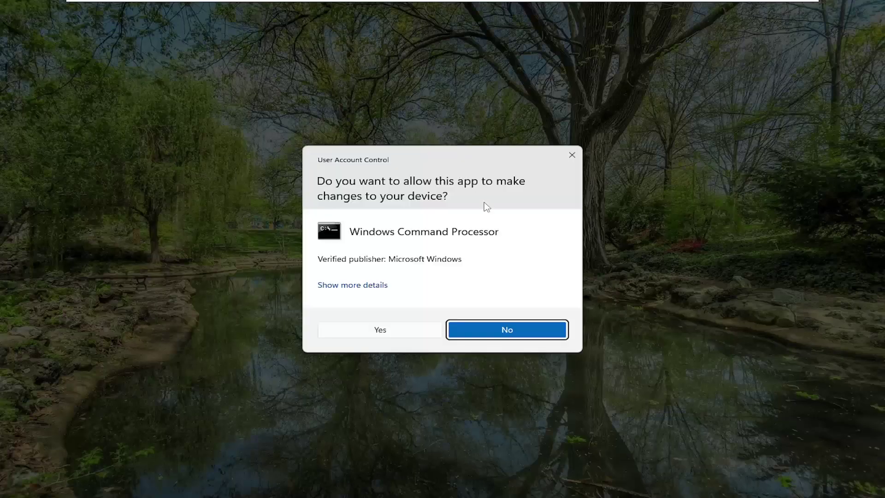
- Allow the elevated Command Prompt, then paste and run Dism /Online /Cleanup-Image /RestoreHealth
left_click(373, 330)
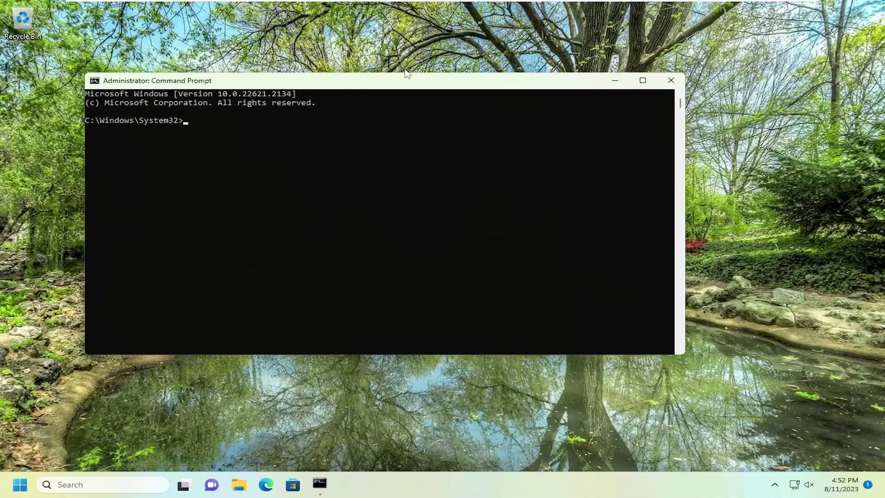
left_click_drag(415, 86, 434, 87)
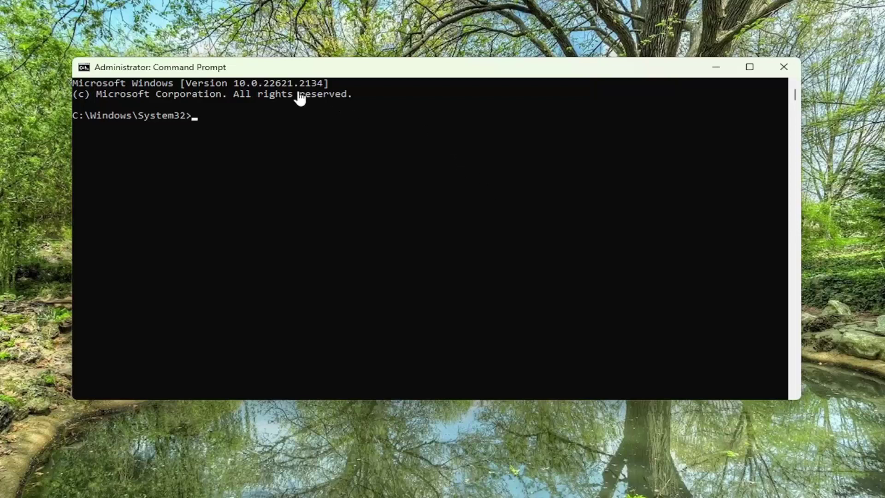
right_click(366, 69)
mouse_move(404, 168)
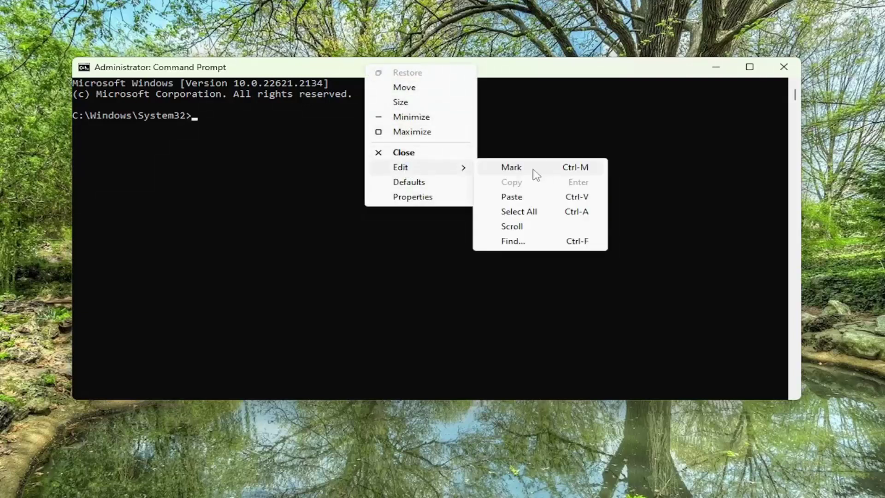
left_click(536, 196)
key("Return")
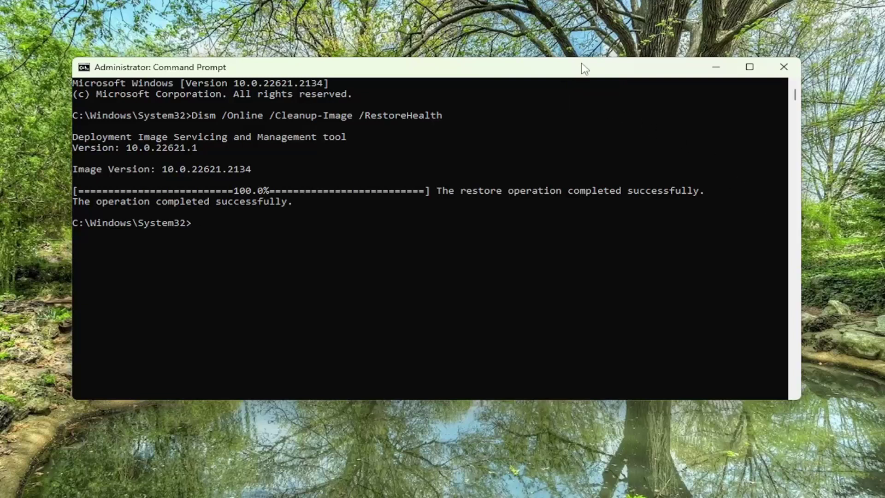
- Paste sfc /scannow into Command Prompt and run it
right_click(419, 70)
mouse_move(468, 174)
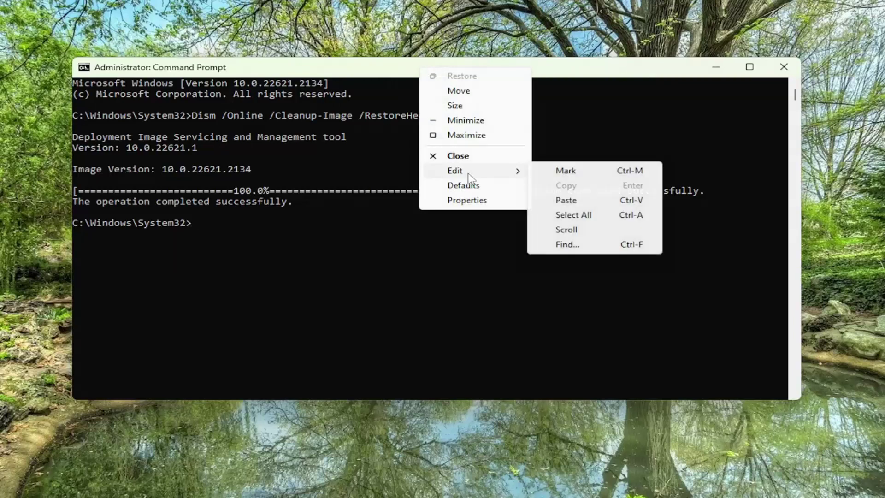
left_click(574, 201)
key("Return")
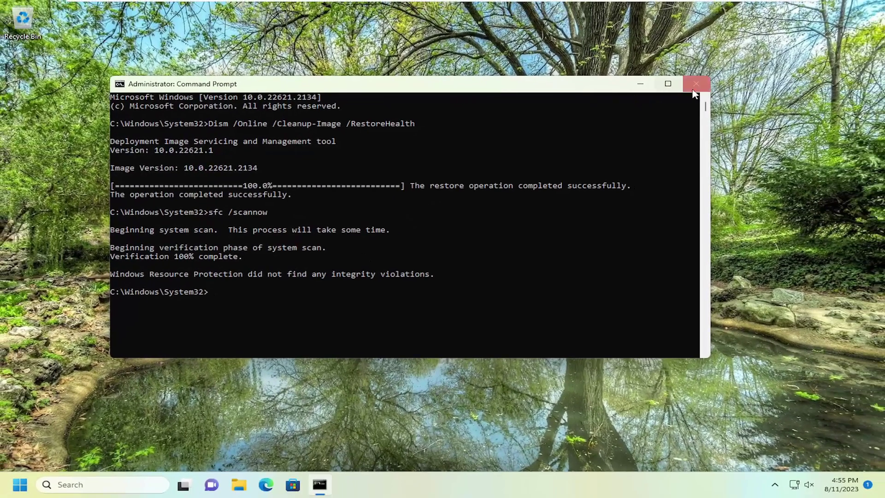
- Close Command Prompt and open the Start button's context menu toward Shut down or sign out
left_click(698, 83)
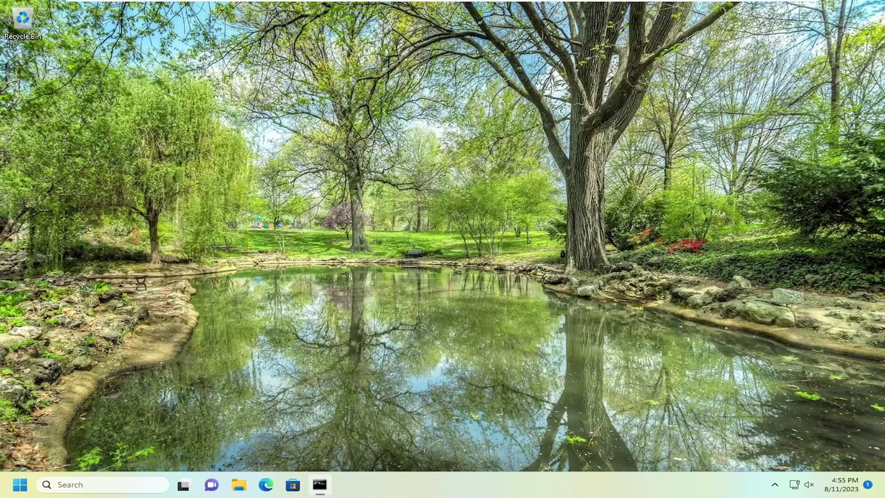
right_click(19, 487)
mouse_move(93, 438)
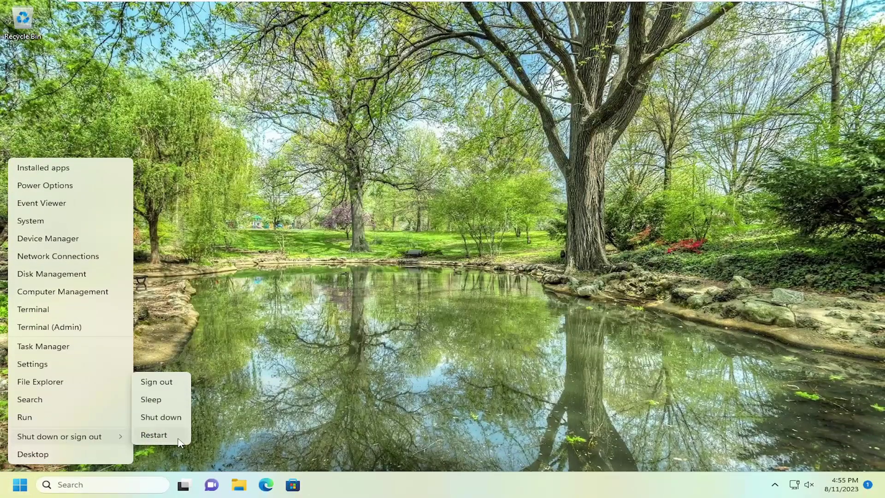